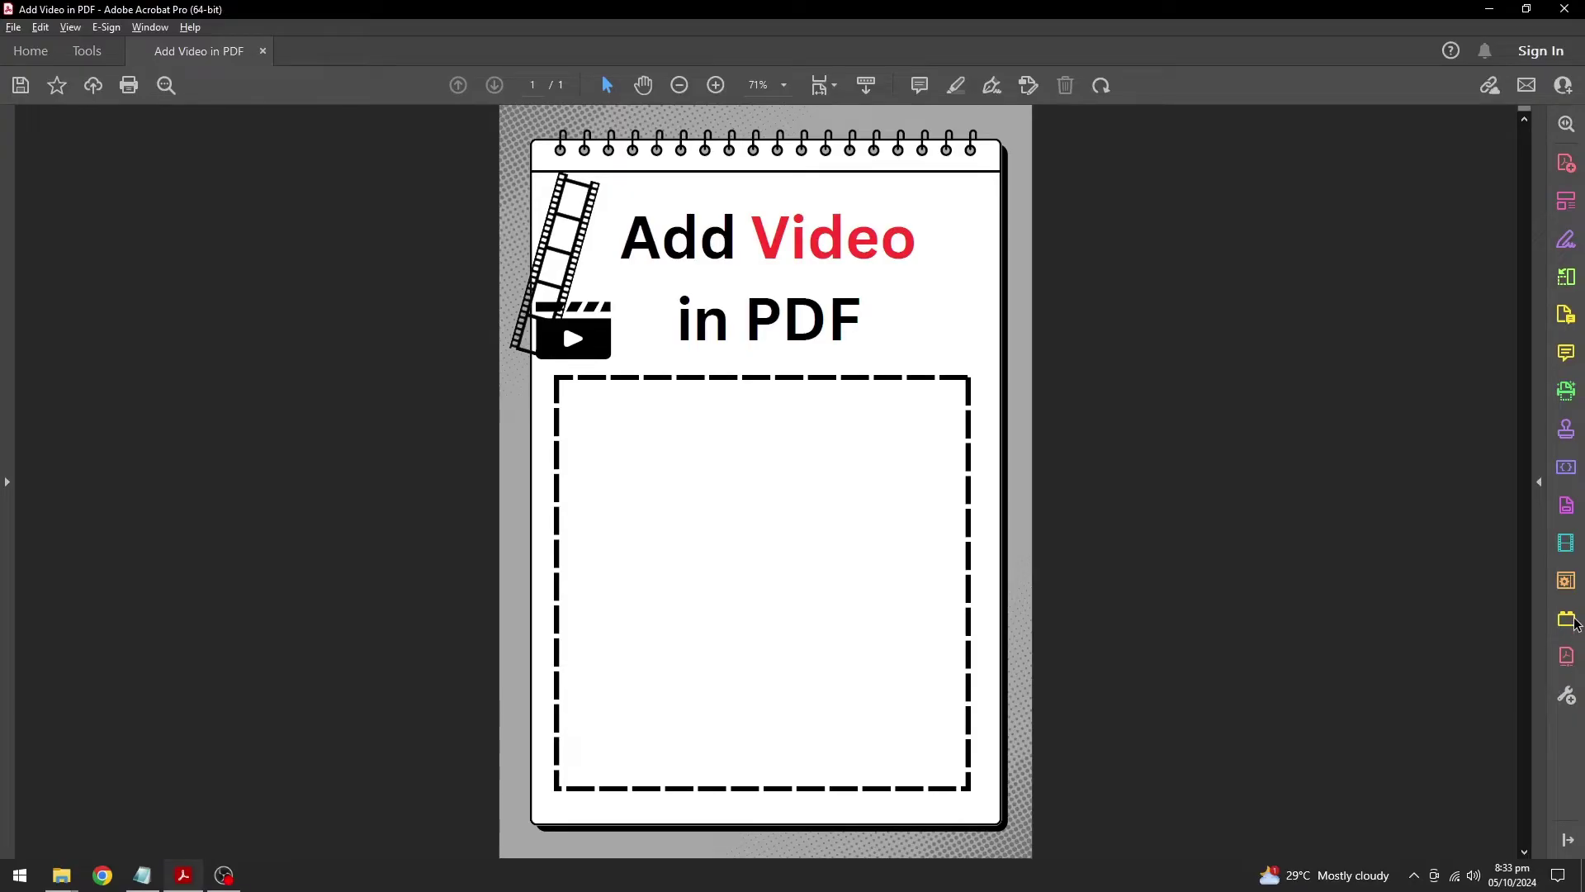
# - Show the full Tools page via More Tools in the right-hand pane
pyautogui.click(1566, 695)
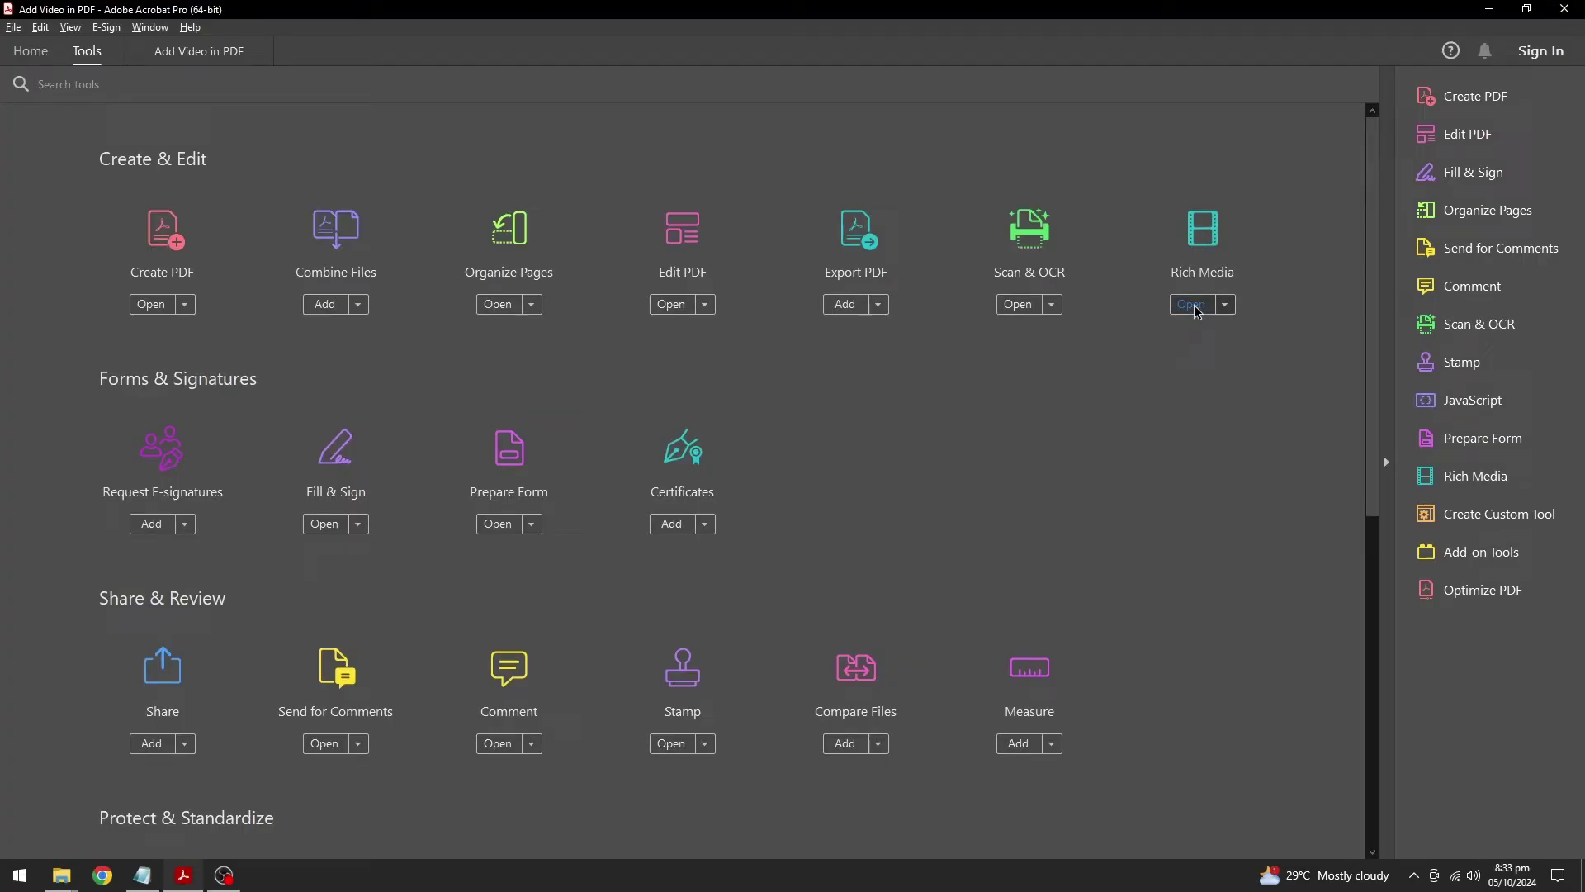
# - Start Rich Media's Add Video and mark the video area over the dashed frame
pyautogui.click(1195, 310)
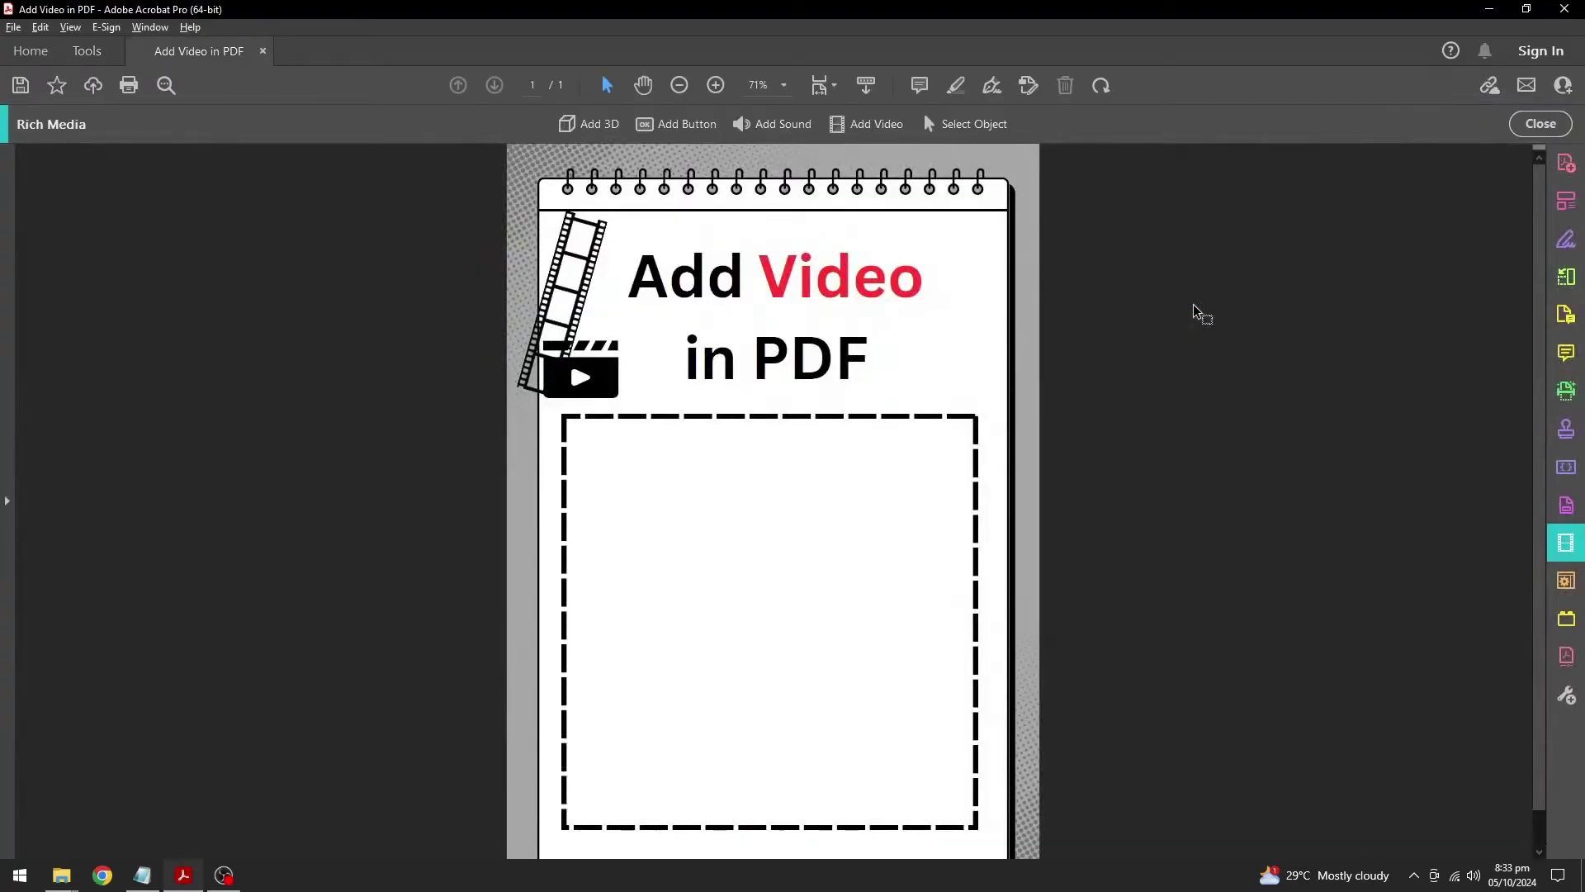
pyautogui.click(865, 126)
pyautogui.moveTo(575, 430); pyautogui.dragTo(965, 813)
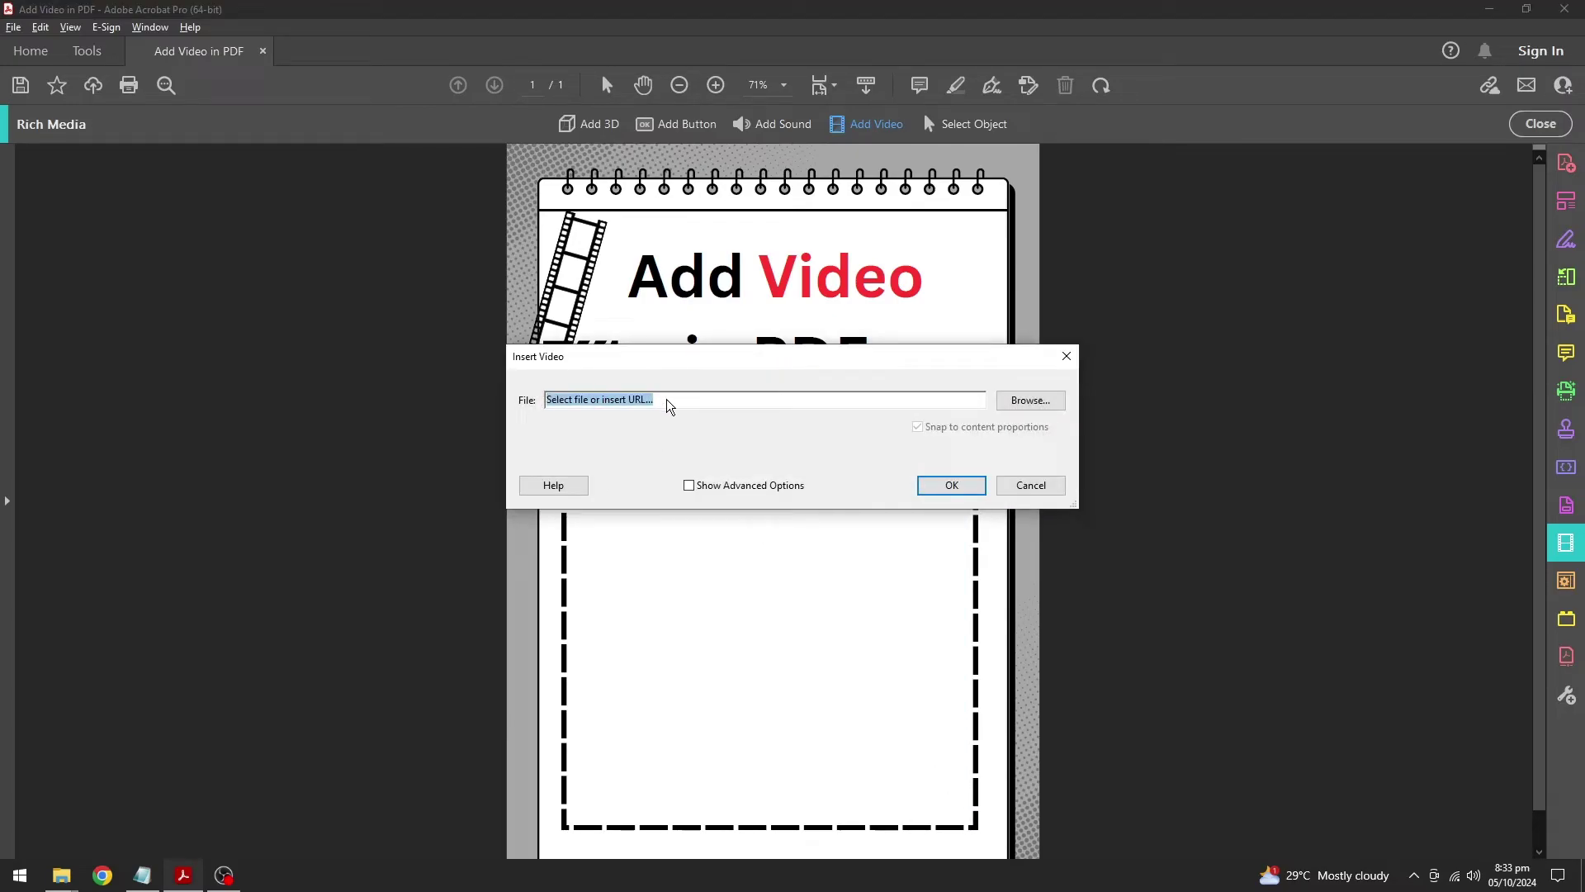
# - Insert 'stock video.mp4' from Downloads > Video into the frame and deselect it
pyautogui.click(1029, 399)
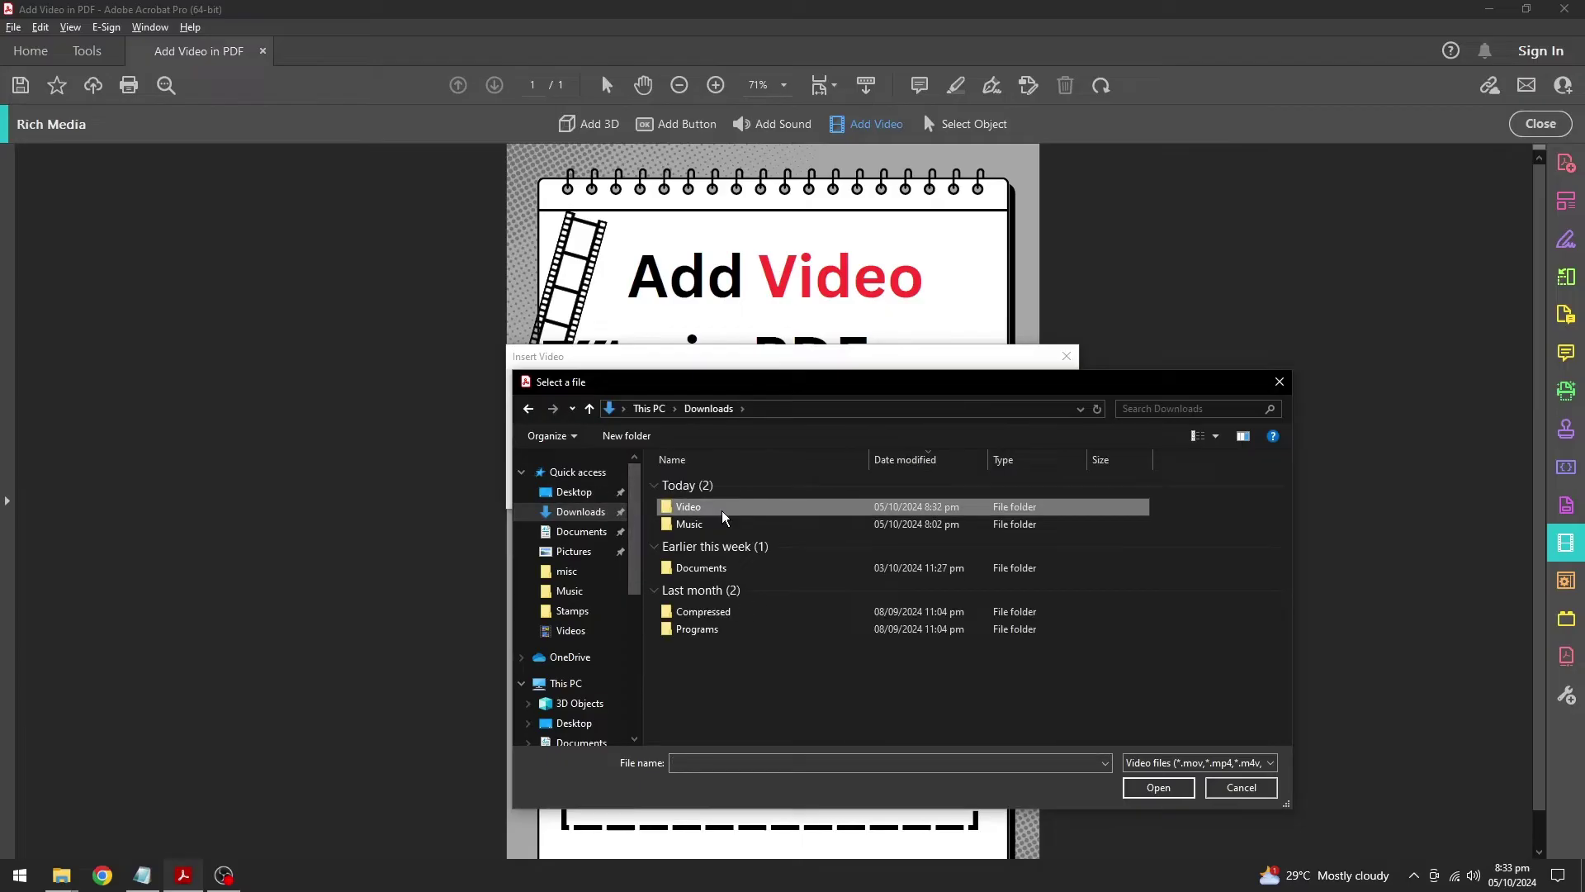
pyautogui.doubleClick(724, 511)
pyautogui.doubleClick(719, 507)
pyautogui.click(964, 457)
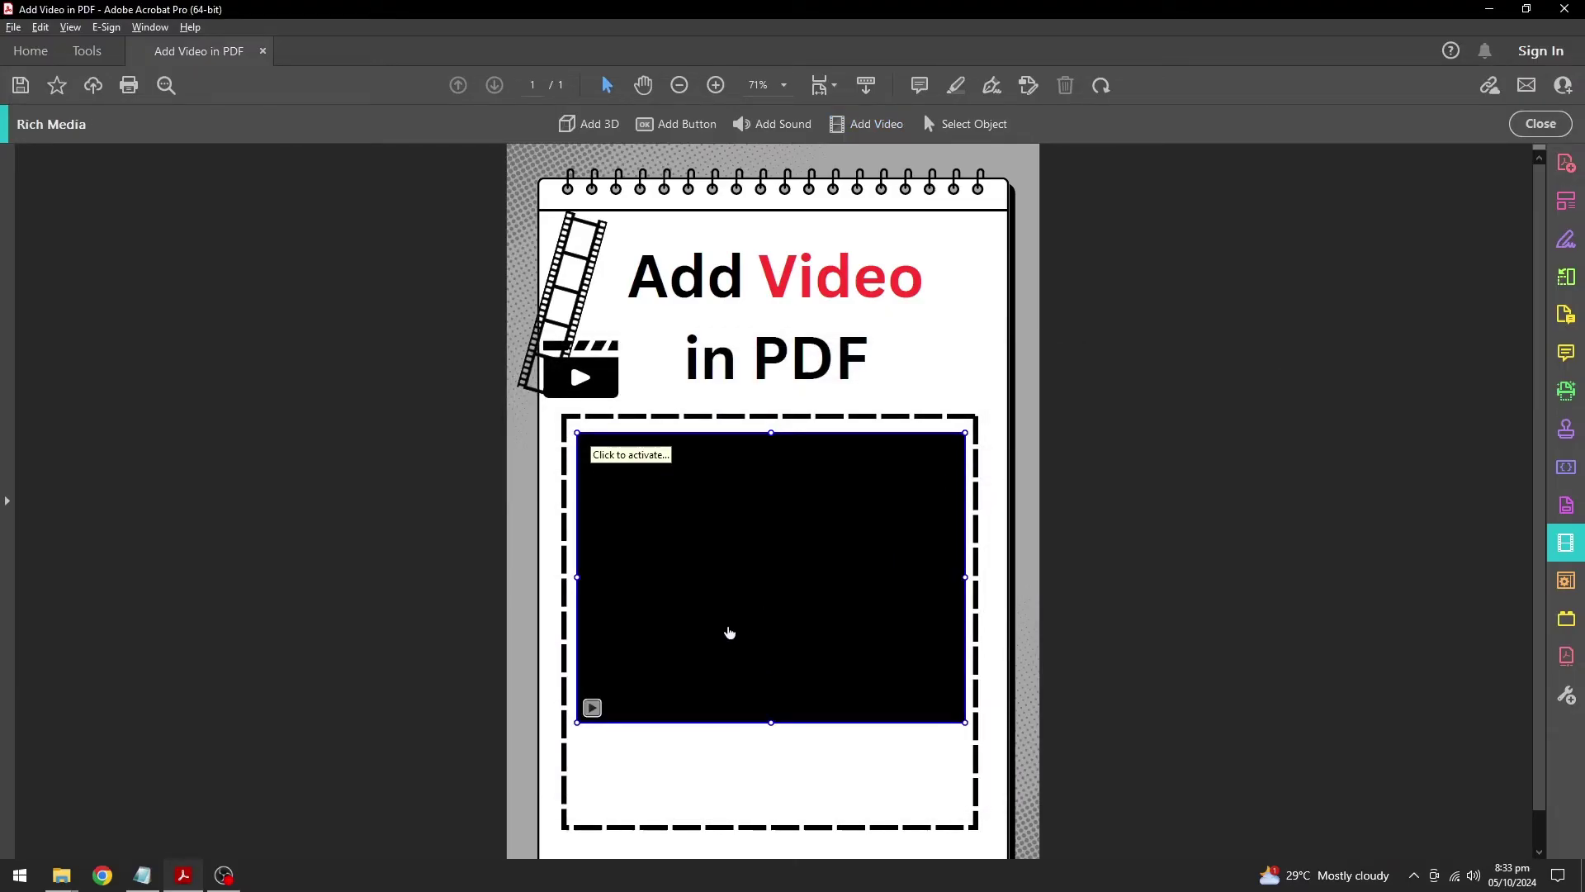
pyautogui.click(1005, 487)
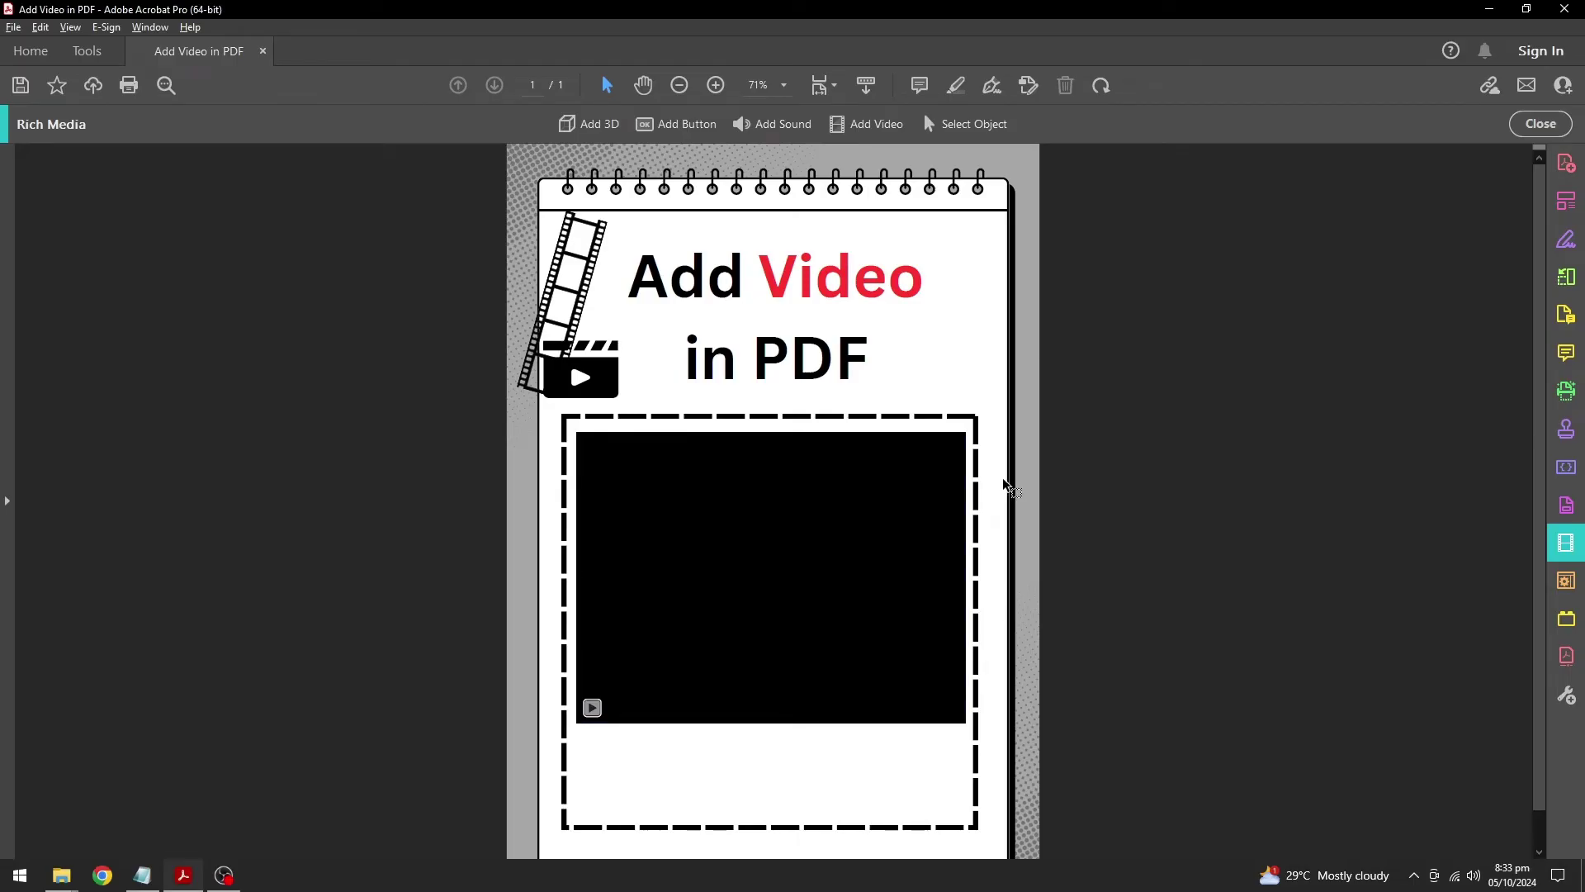
# - Close Rich Media, play the clip and choose 'Trust this document always'
pyautogui.click(1528, 133)
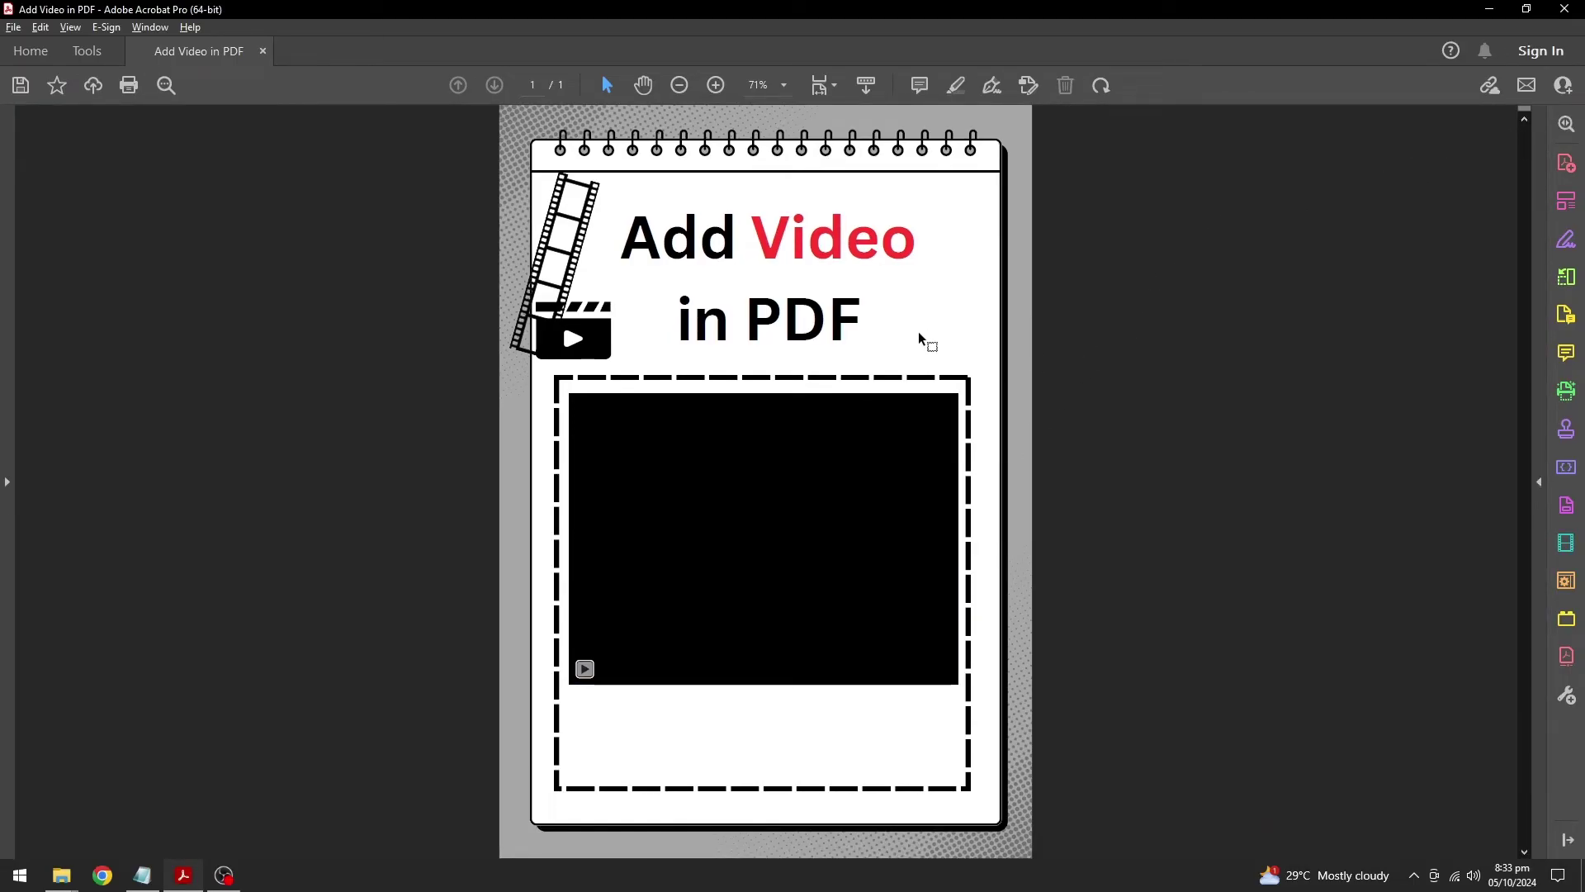
pyautogui.click(683, 597)
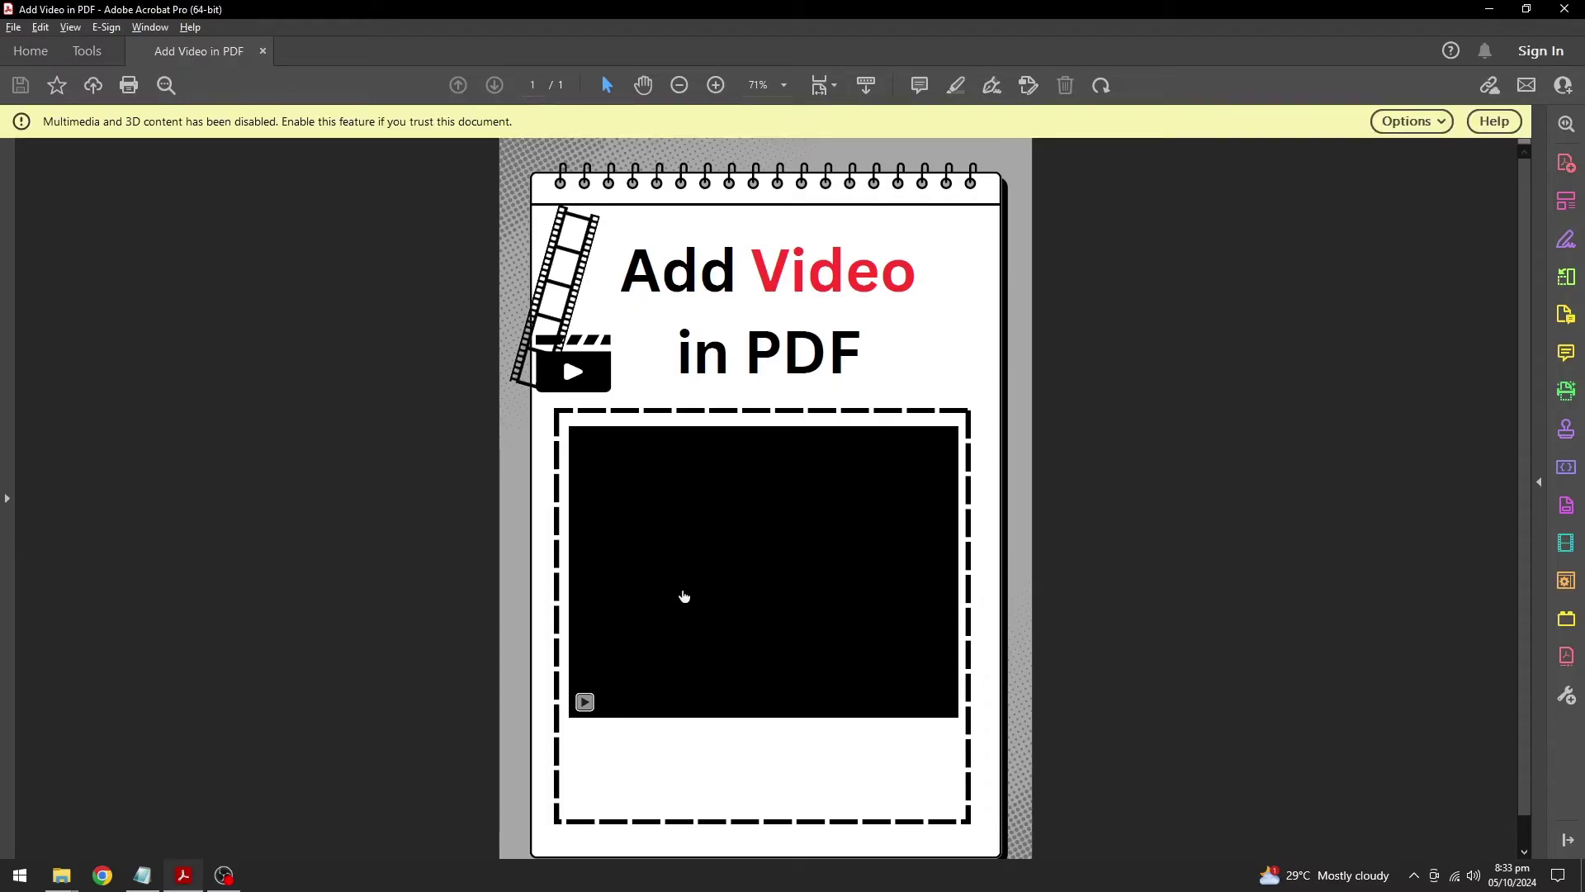
pyautogui.click(1431, 123)
pyautogui.click(1434, 177)
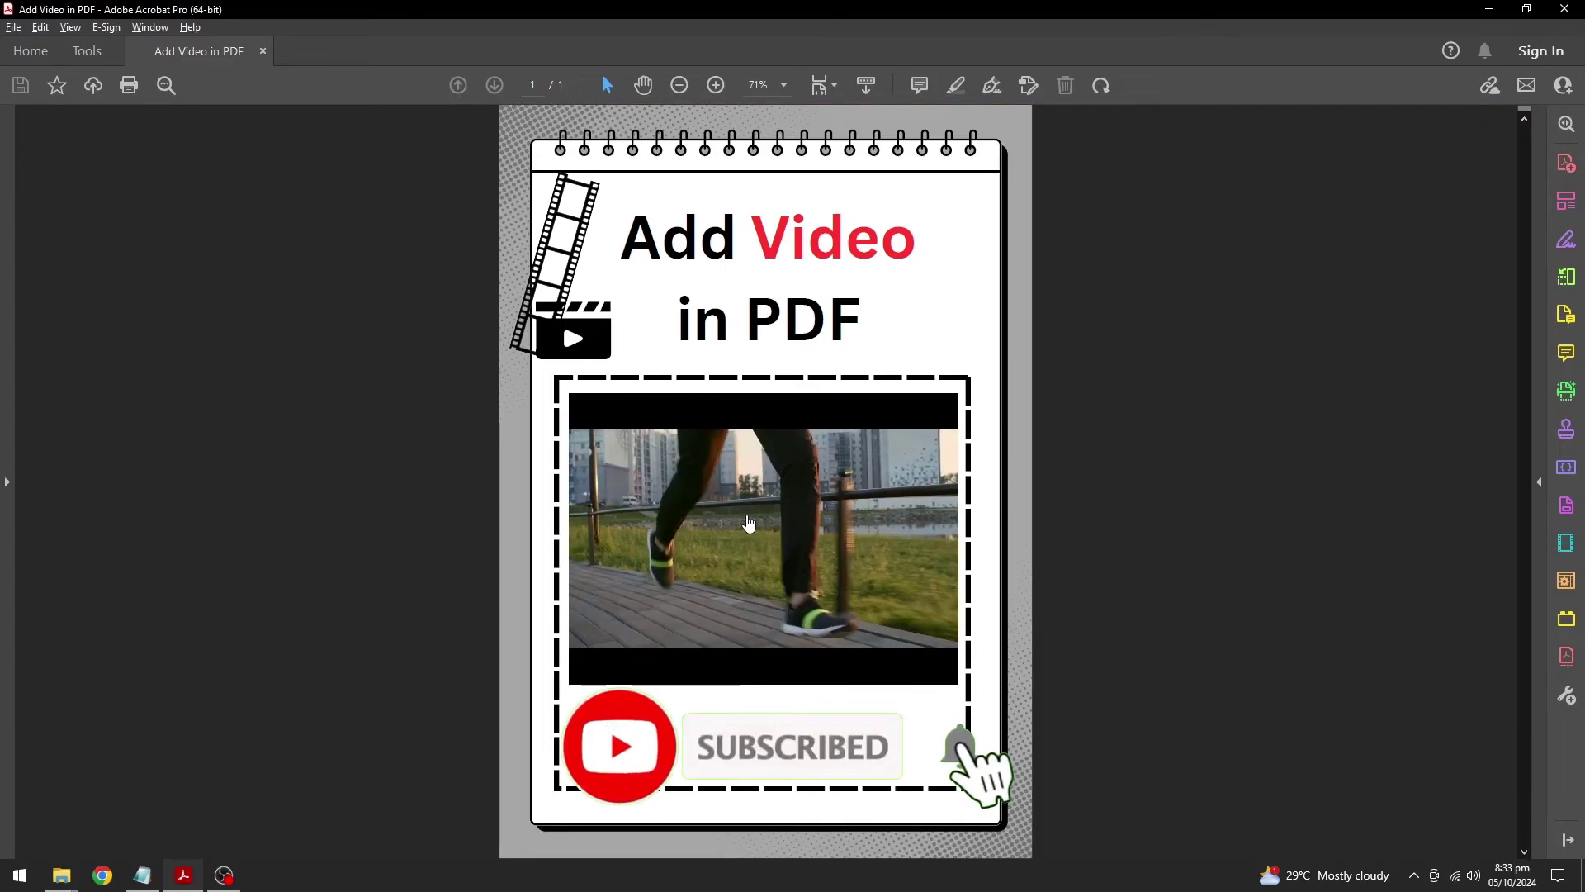
# - Disable the playing video content, then reactivate it so it plays again
pyautogui.rightClick(657, 516)
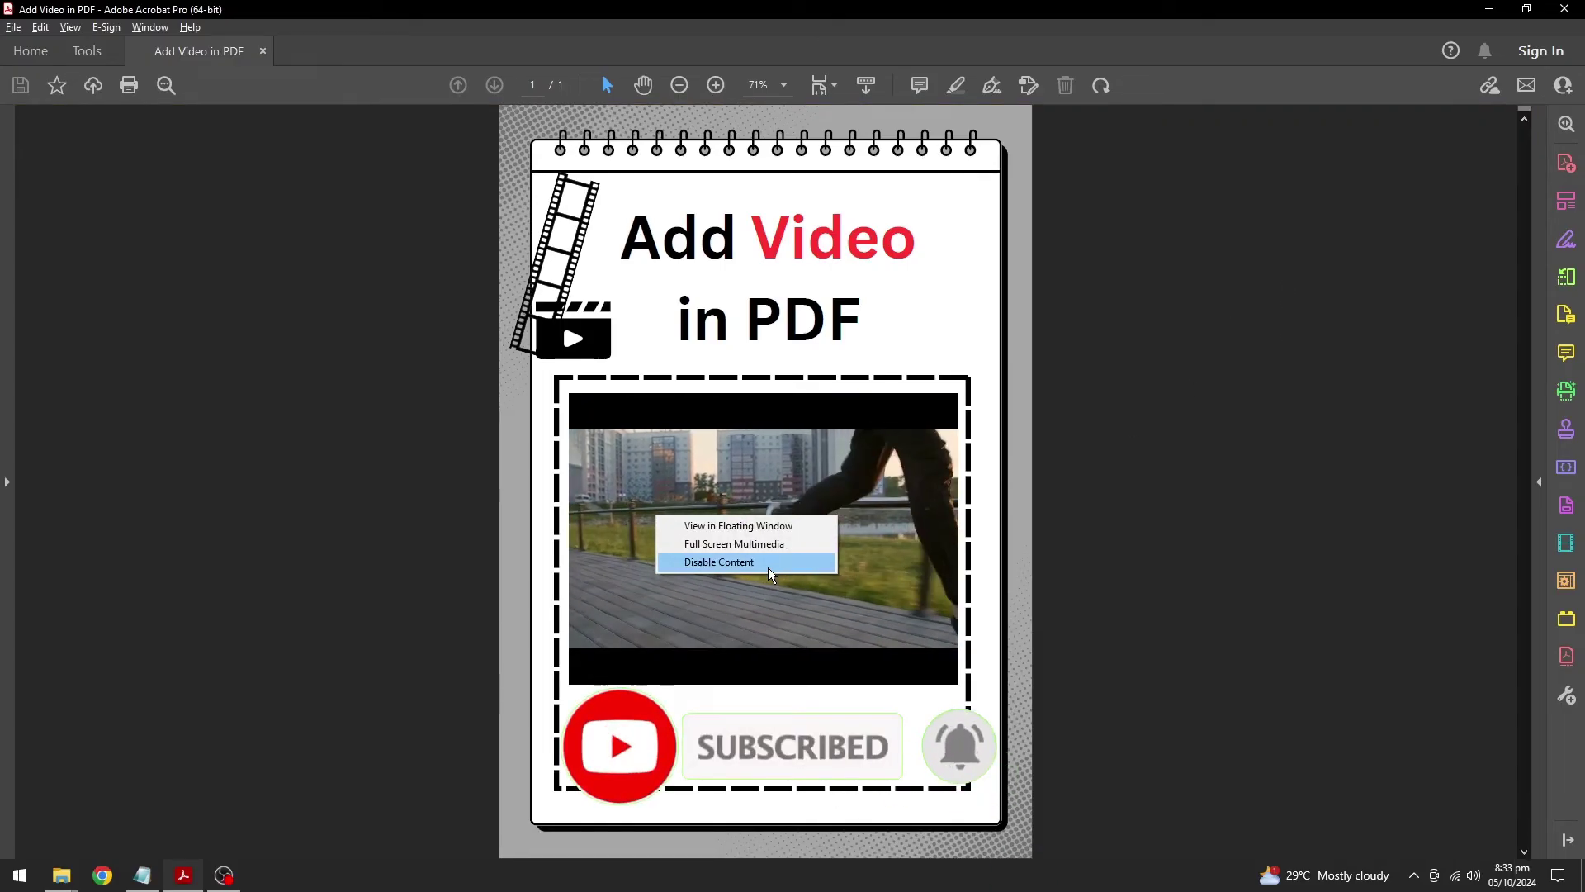
pyautogui.click(769, 573)
pyautogui.click(770, 573)
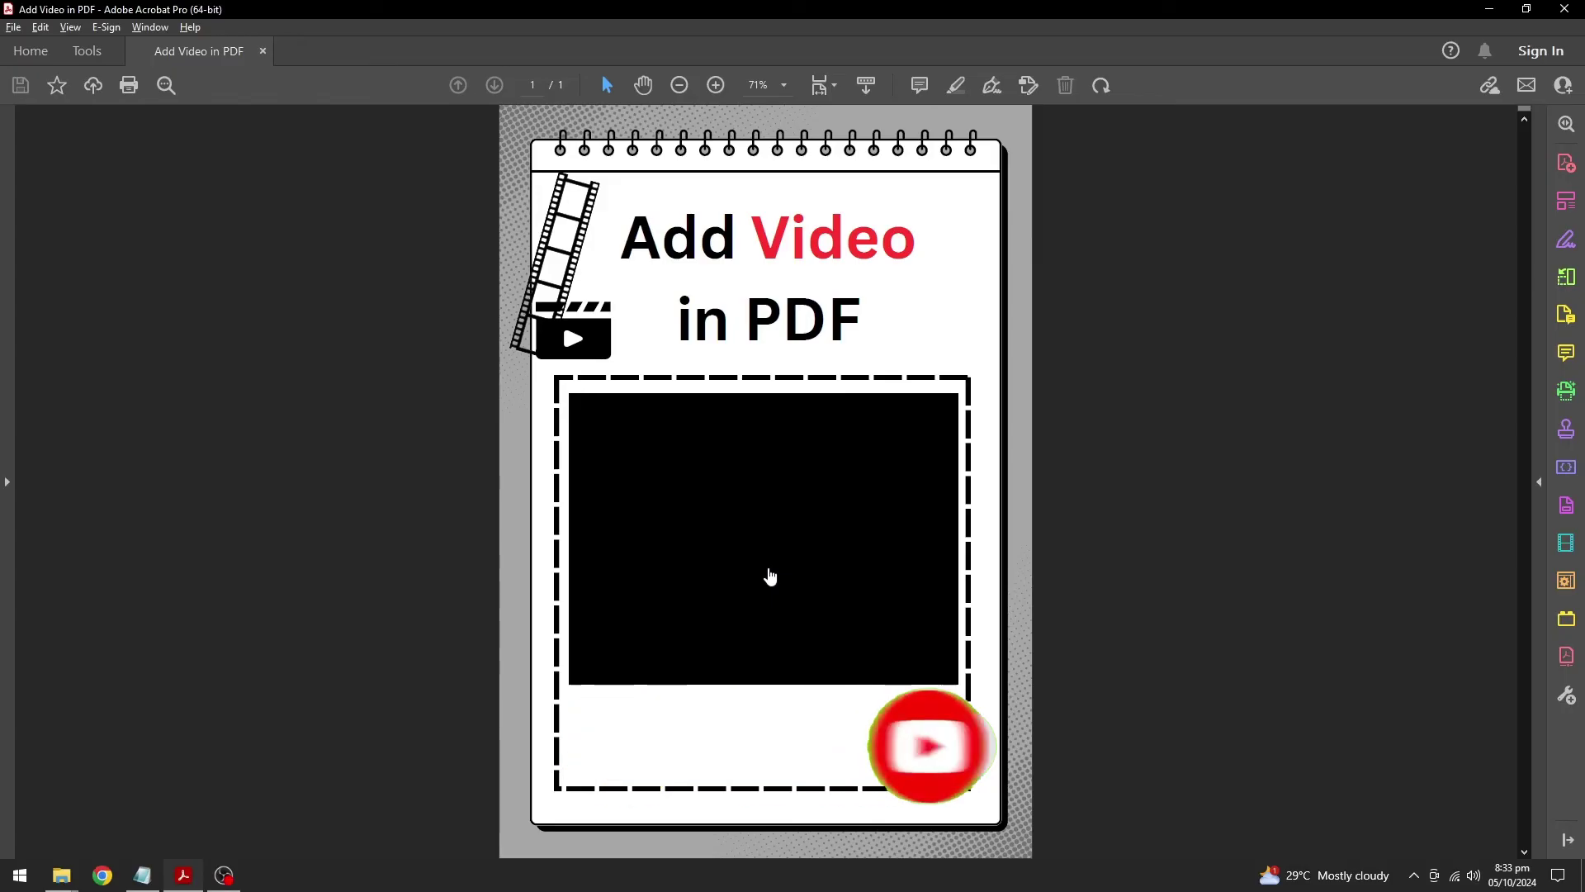